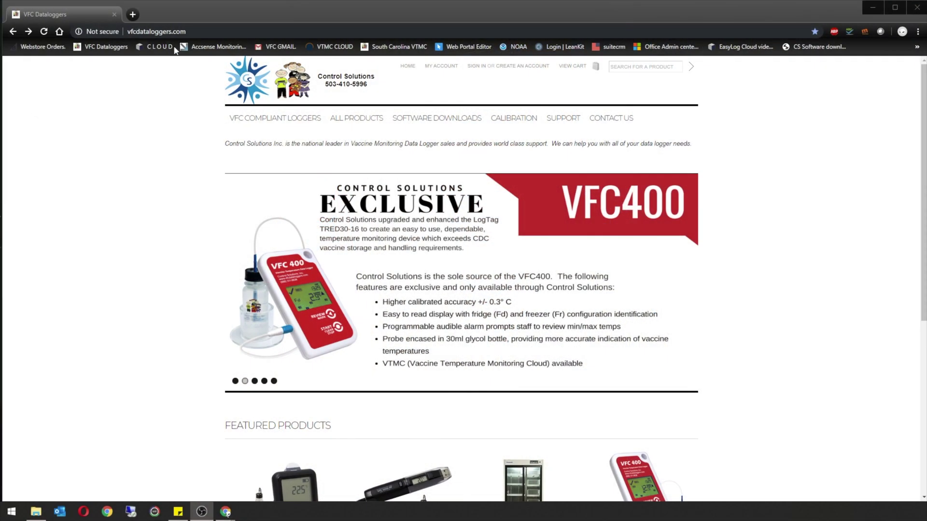
# Go to the site's Software Downloads page and scroll to the VTMC downloads
pyautogui.click(183, 32)
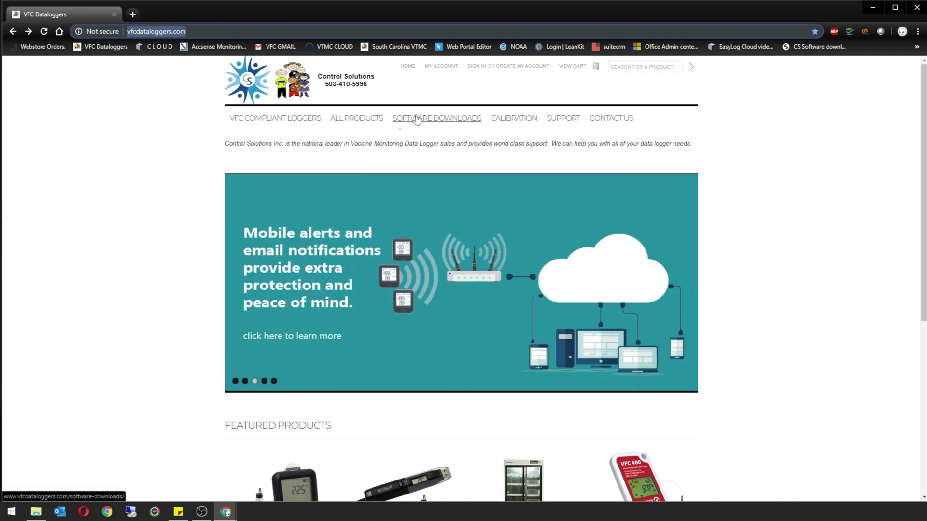
pyautogui.click(417, 119)
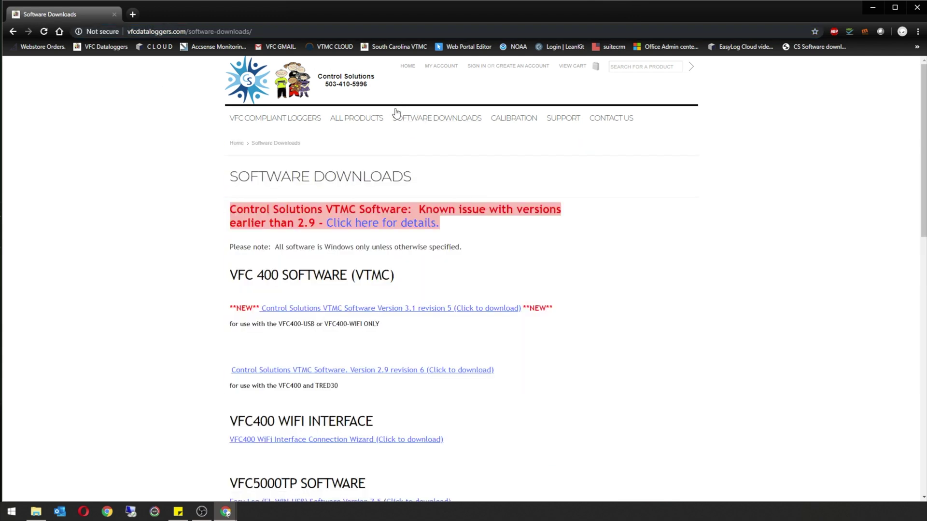
pyautogui.scroll(-1, 176, 297)
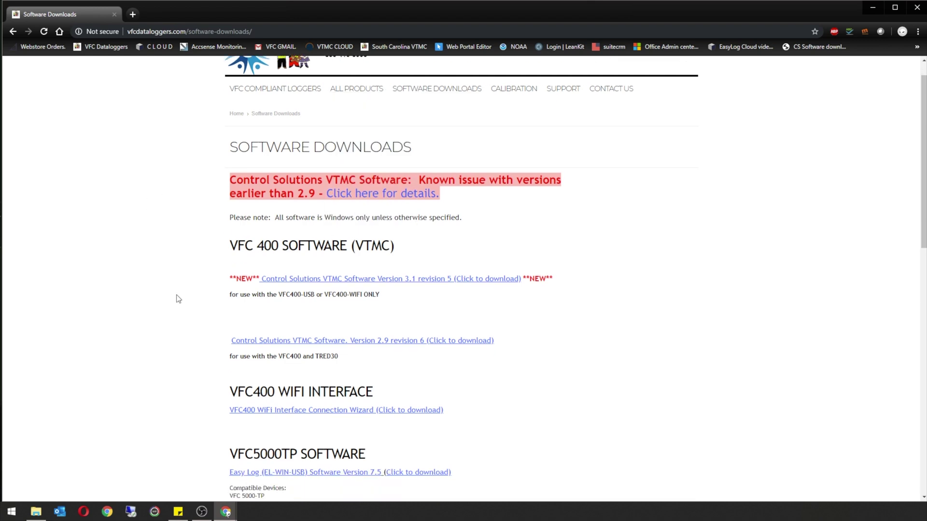
# Download VTMC Software 2.9 revision 6 and run the installer, allowing it to make changes
pyautogui.click(293, 338)
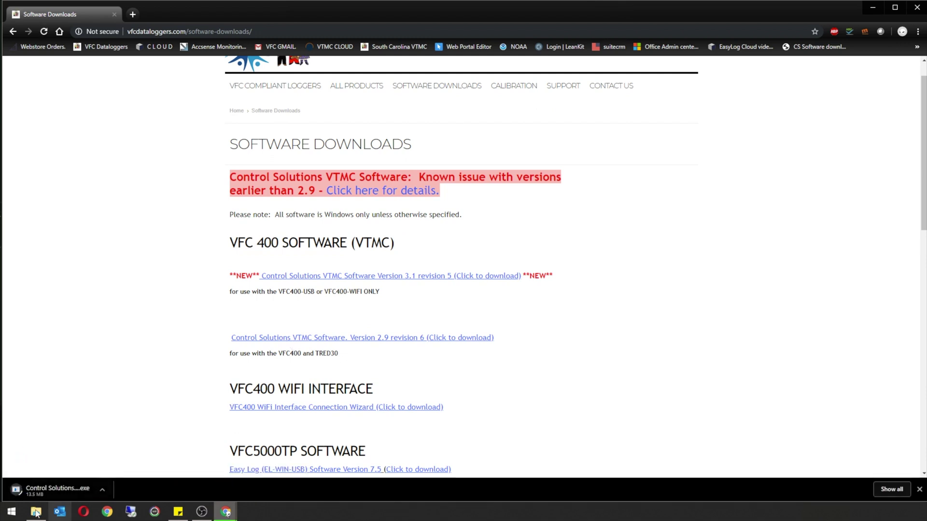
pyautogui.click(41, 491)
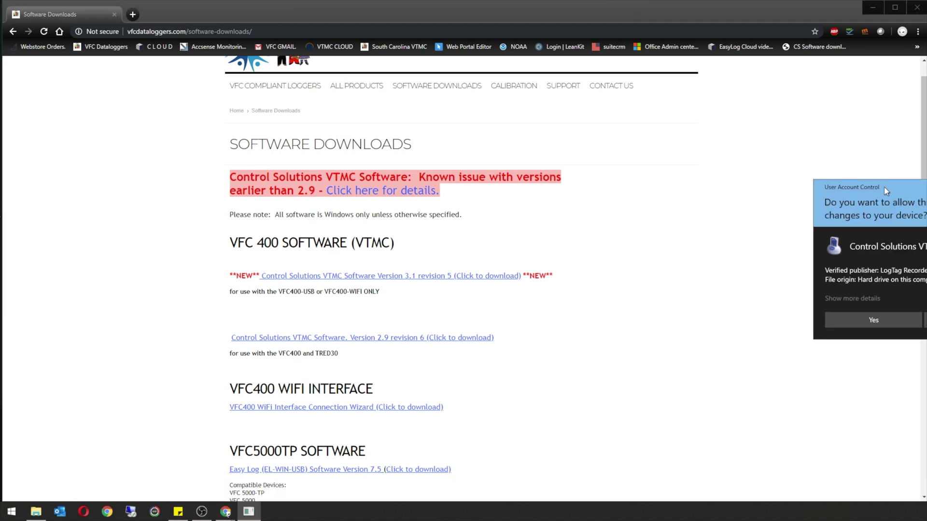
pyautogui.moveTo(888, 188); pyautogui.dragTo(612, 206)
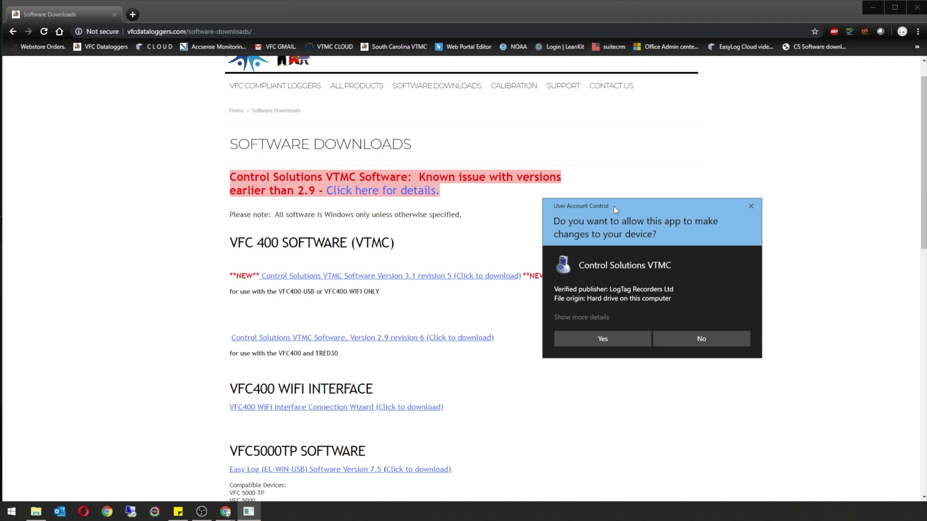
pyautogui.click(602, 338)
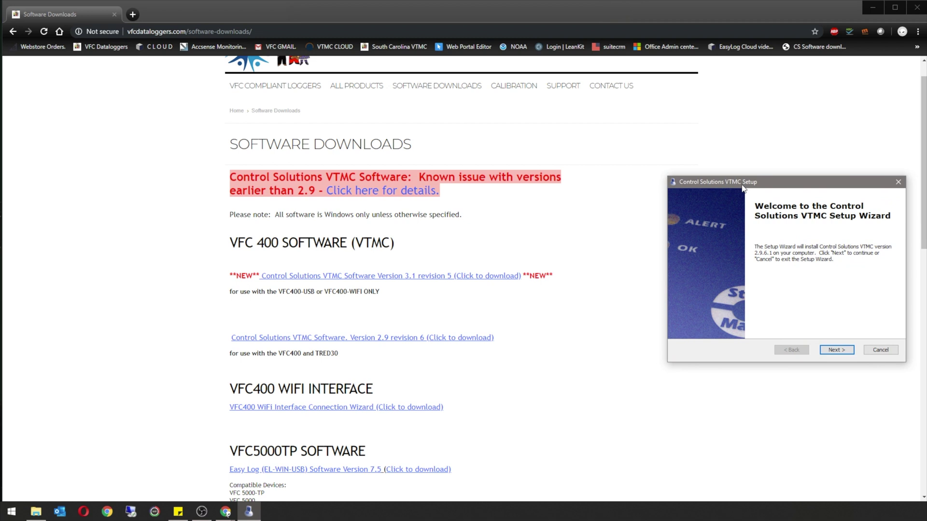
# Accept the licence and install VTMC 2.9 into the default folder, then finish setup
pyautogui.click(832, 355)
pyautogui.click(755, 314)
pyautogui.click(837, 351)
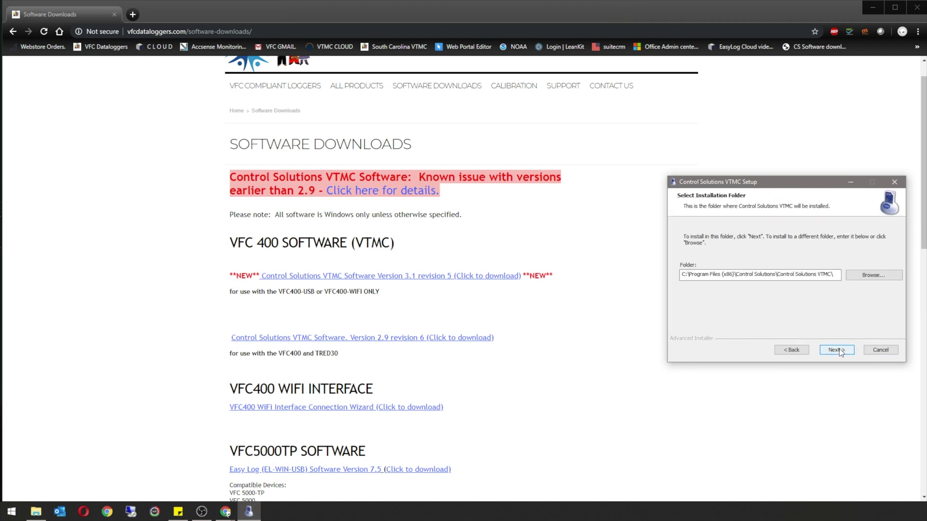
pyautogui.click(836, 350)
pyautogui.click(839, 351)
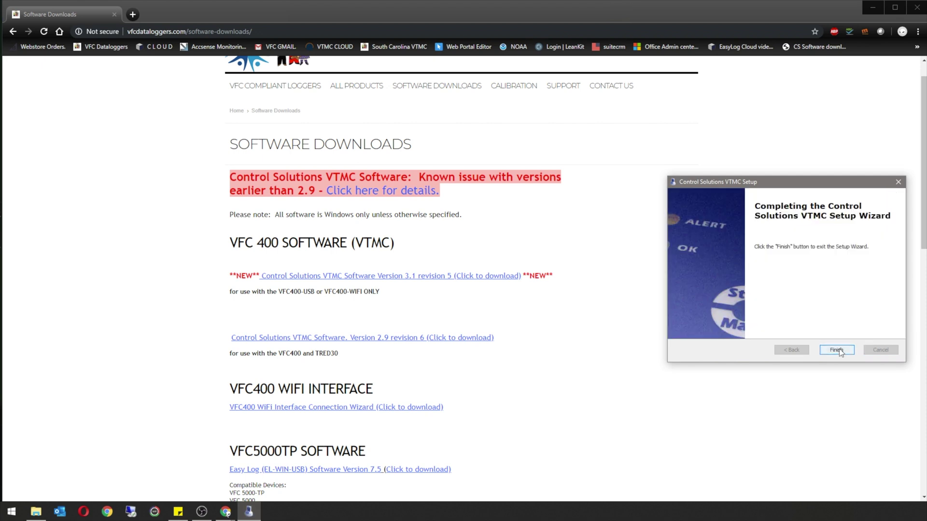
pyautogui.click(836, 350)
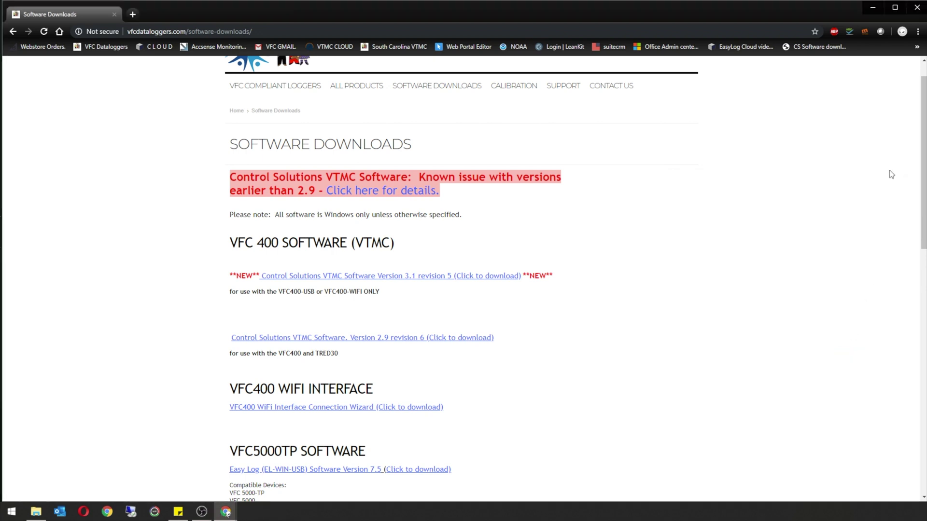
# Launch VTMC from the desktop and set Edit > Options to show temperatures in Fahrenheit
pyautogui.click(871, 7)
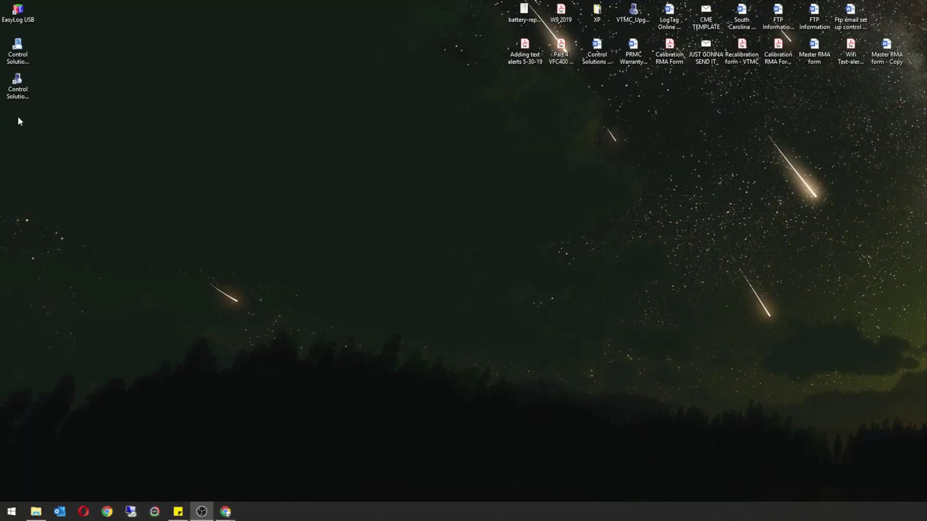
pyautogui.doubleClick(24, 95)
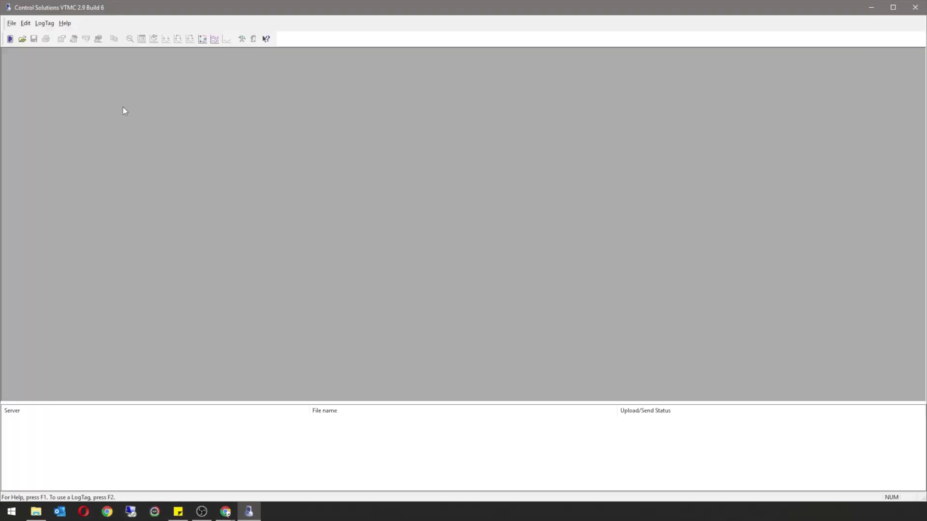
pyautogui.click(25, 22)
pyautogui.click(53, 39)
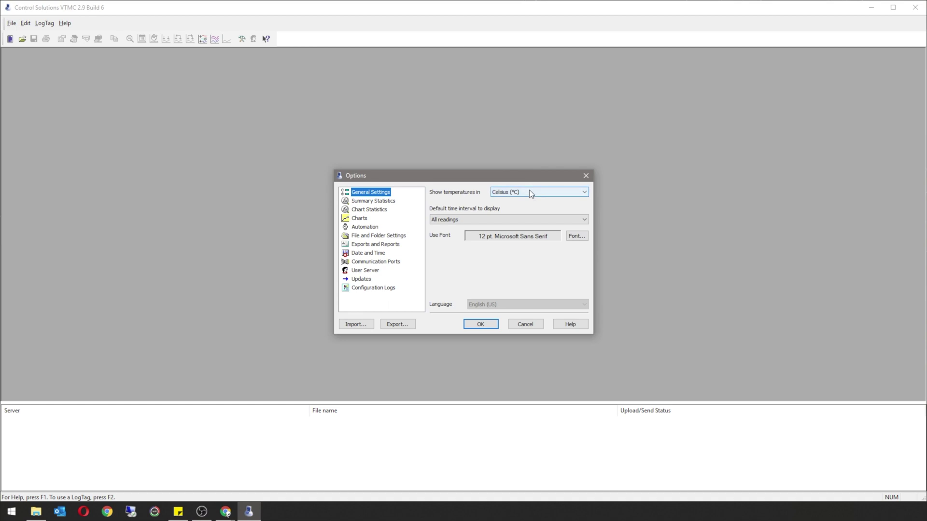
pyautogui.click(529, 192)
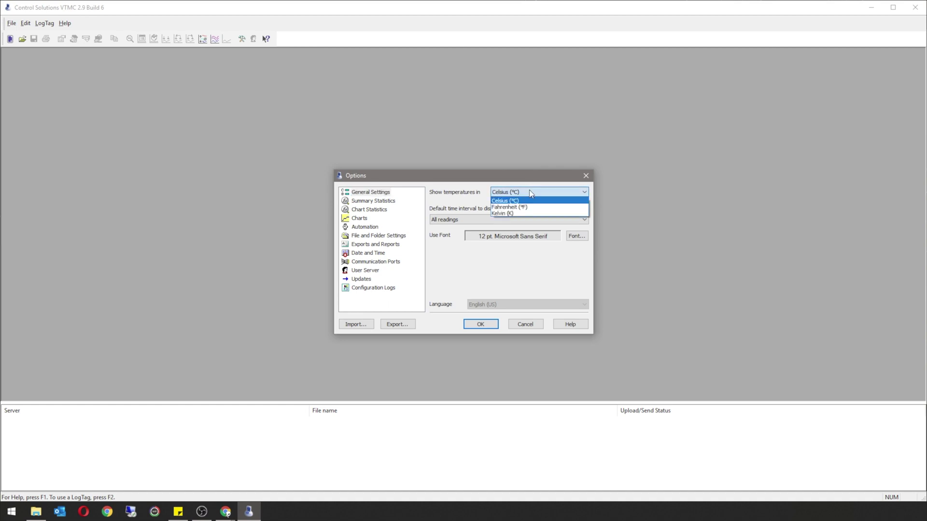
pyautogui.click(526, 206)
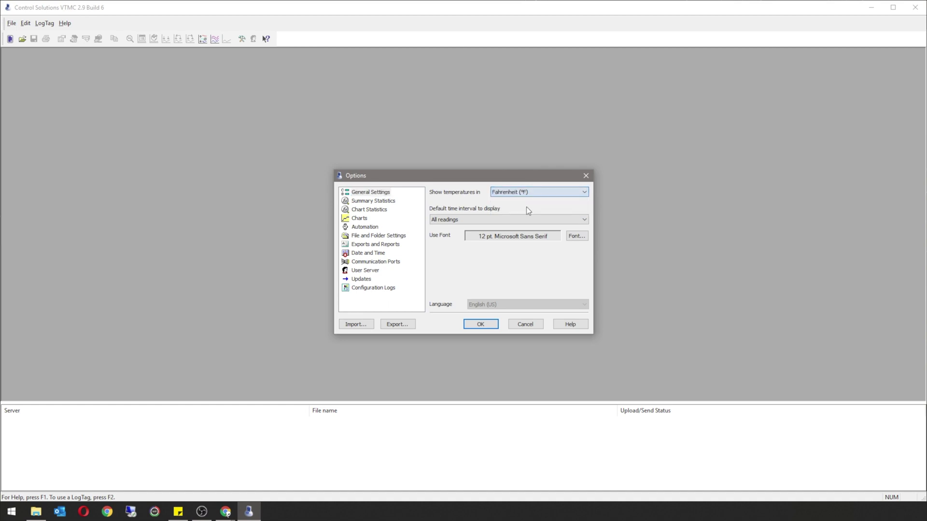
pyautogui.click(482, 327)
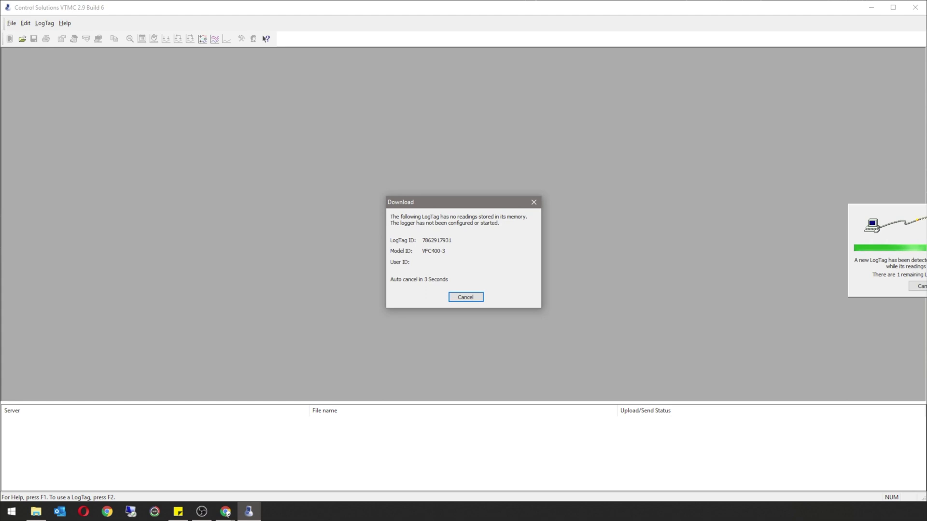
# Dismiss the download notice, start LogTag > Configure, and enter the user ID 'Fridge'
pyautogui.click(466, 296)
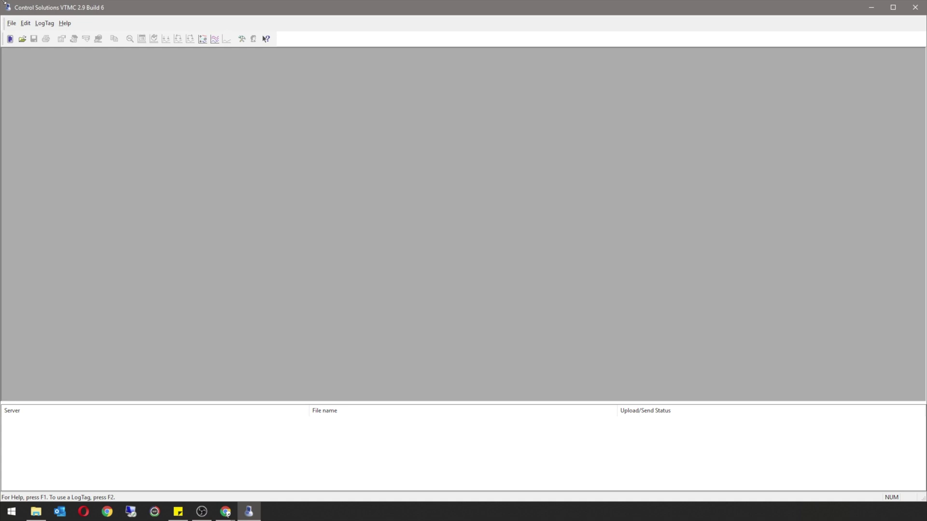
pyautogui.click(50, 26)
pyautogui.click(57, 34)
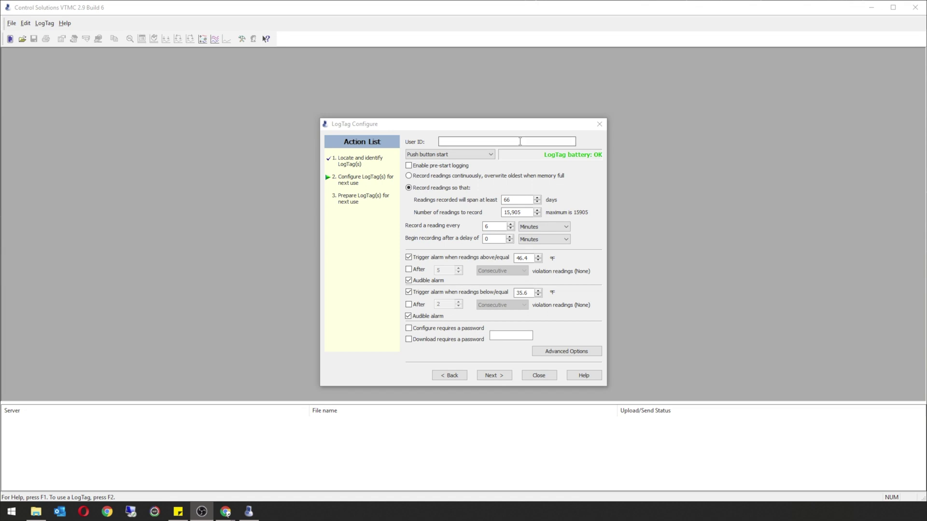
pyautogui.click(520, 141)
pyautogui.write('Fridg')
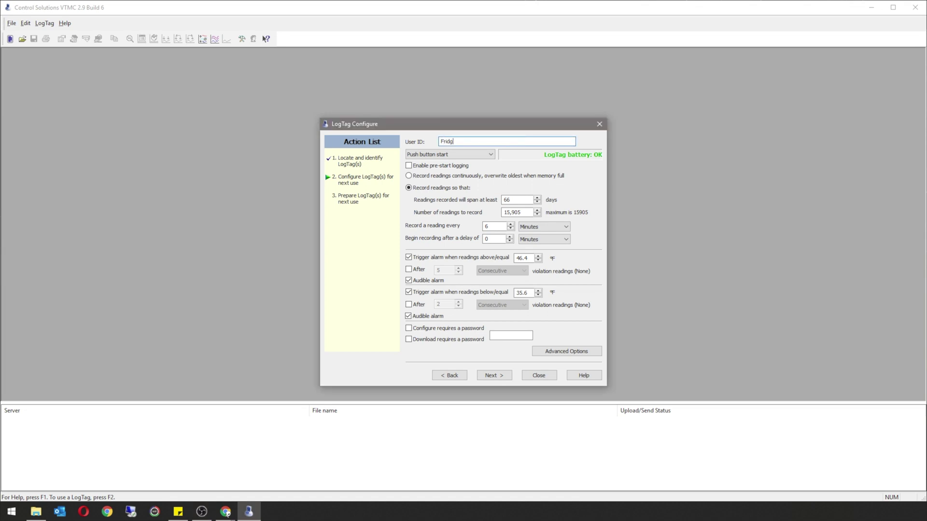
pyautogui.write('e')
# Set the logger's temperature display unit to Fahrenheit in Advanced Options and upload the configuration
pyautogui.click(553, 354)
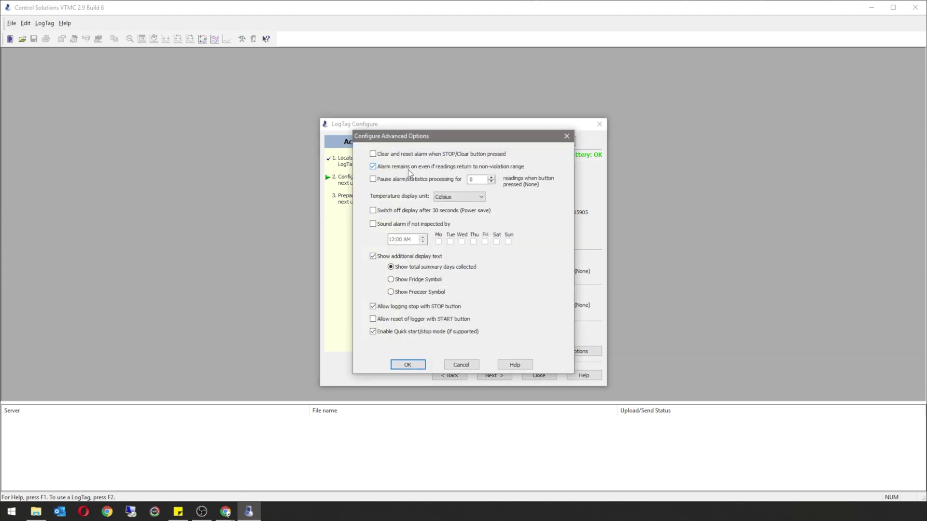
pyautogui.click(457, 198)
pyautogui.click(454, 213)
pyautogui.click(406, 364)
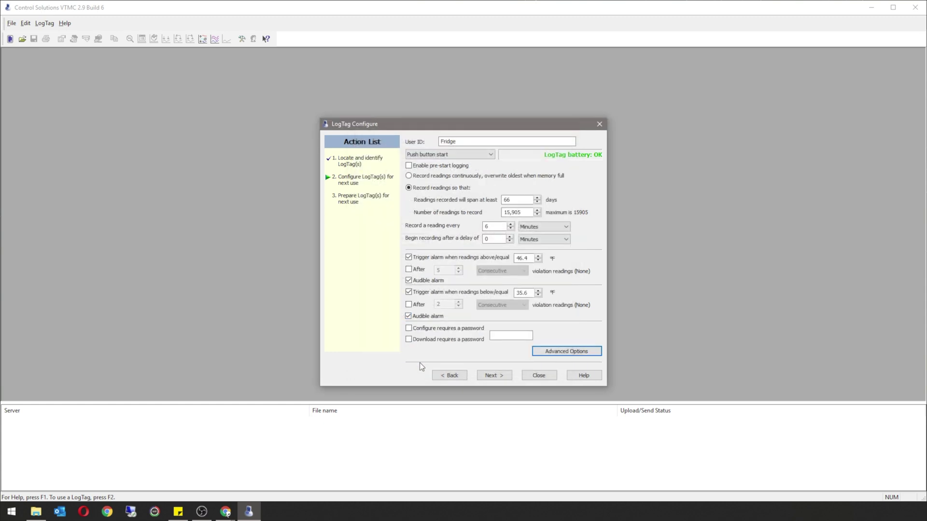
pyautogui.click(490, 376)
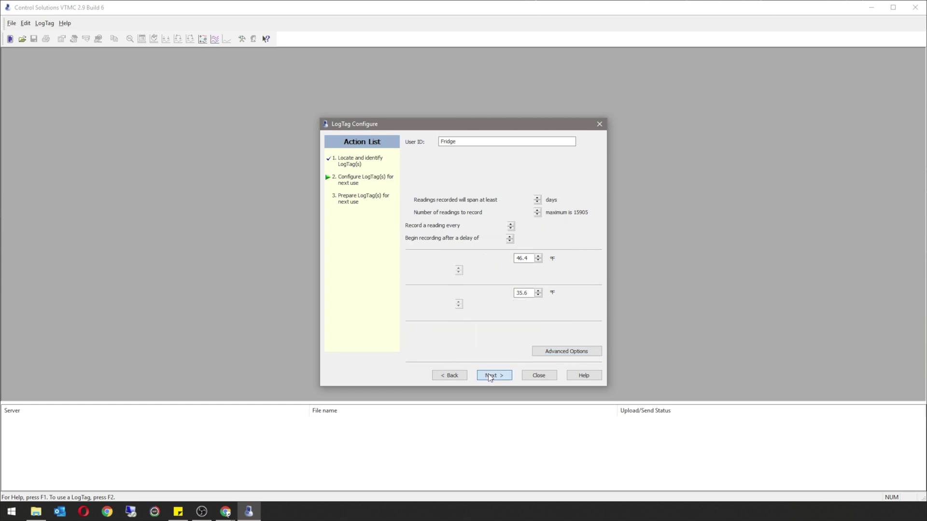